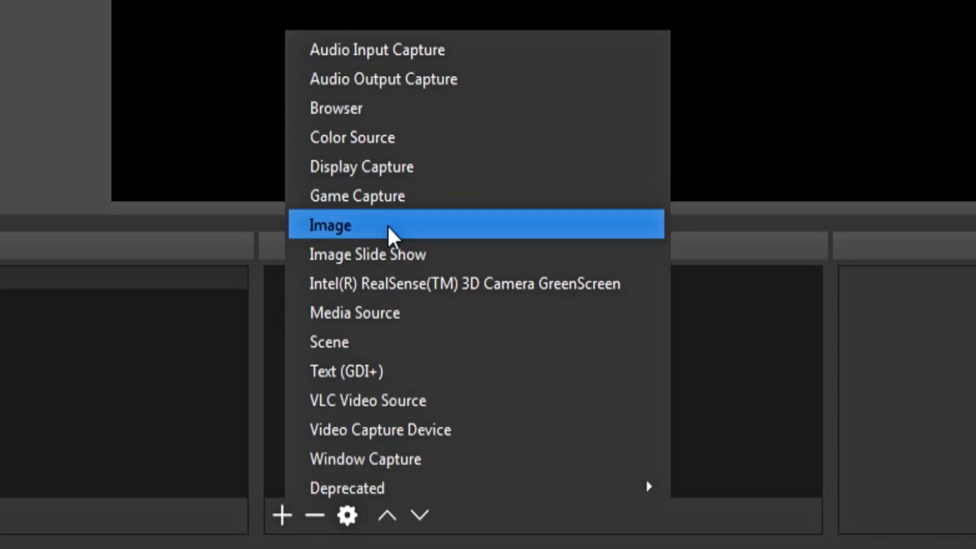
- Add a Game Capture source named CS:GO
click(384, 208)
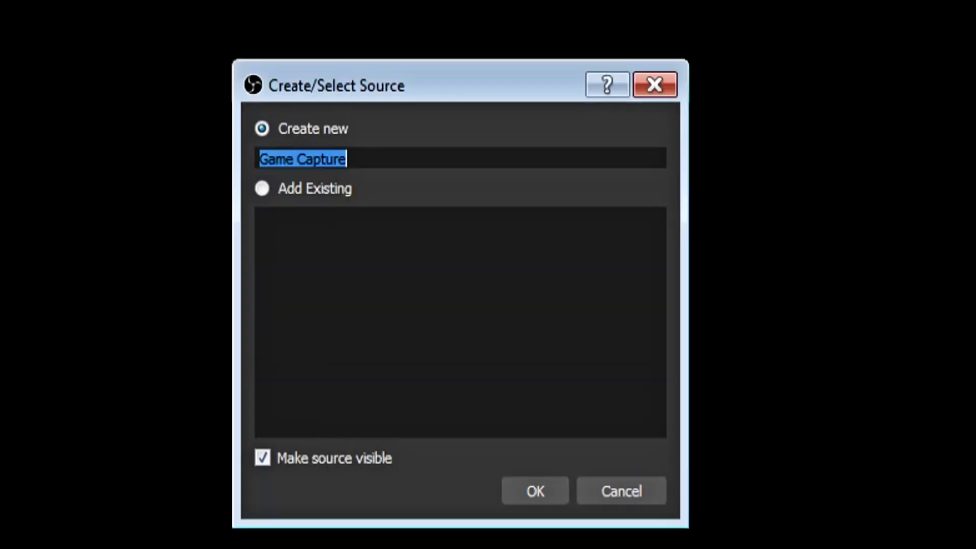
key(BackSpace)
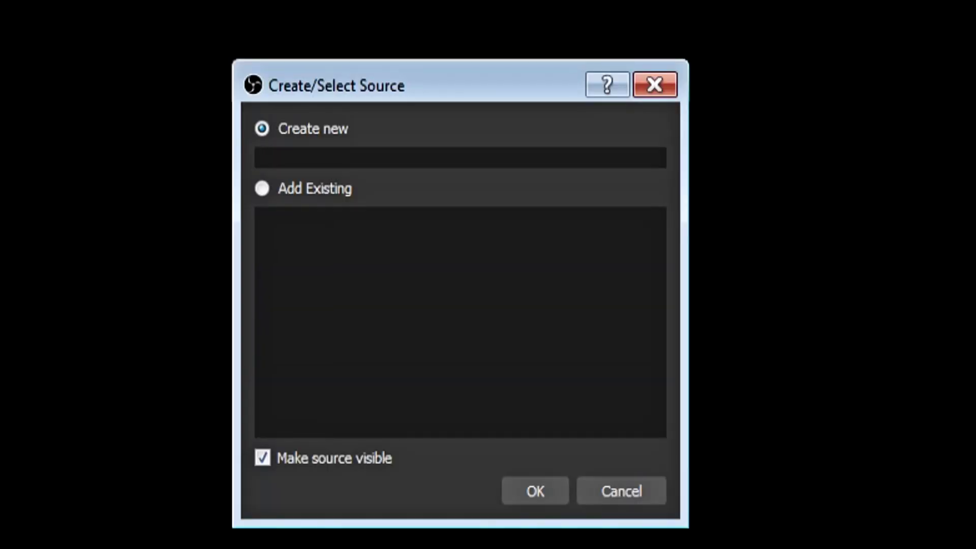
text(CS:GO)
key(Return)
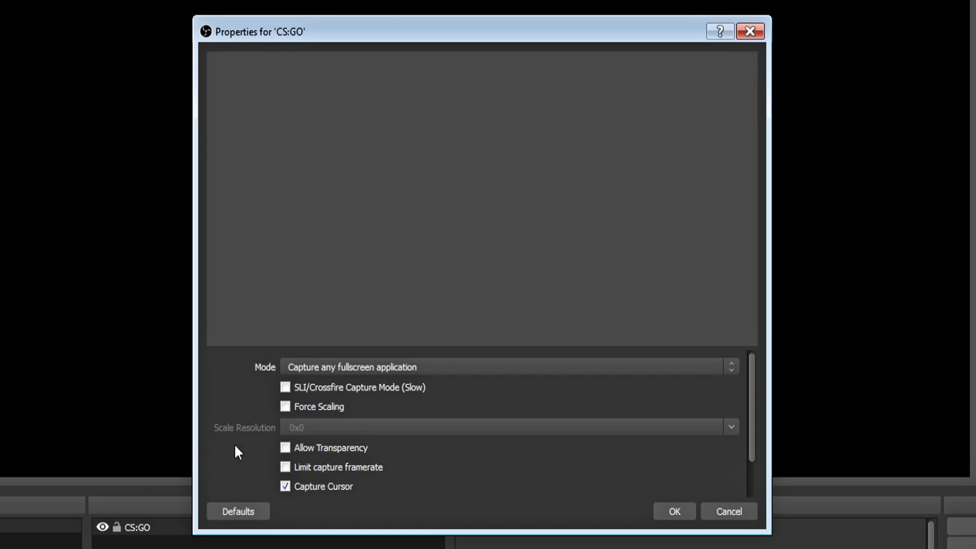
- Set the source to Capture specific window, targeting csgo.exe (Counter-Strike: Global Offensive), and confirm
click(387, 368)
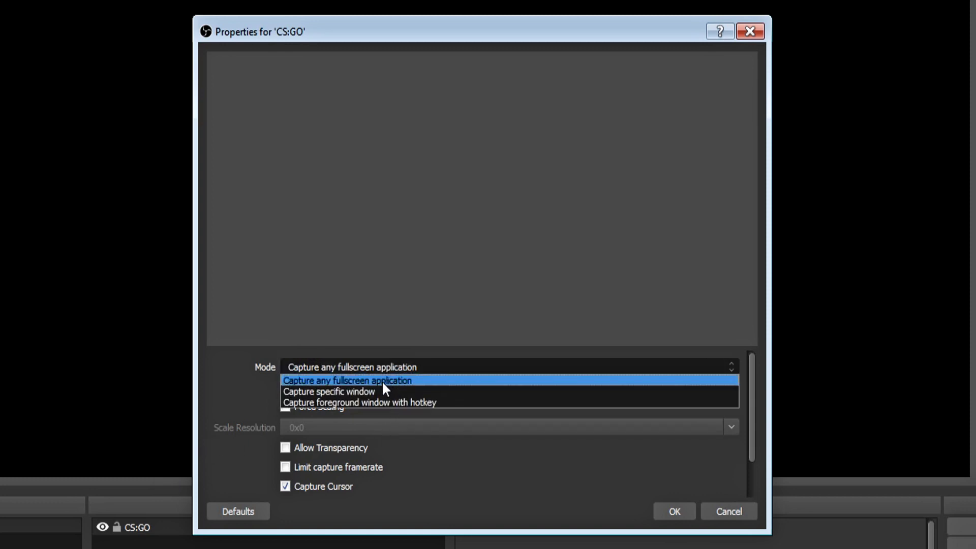
click(379, 388)
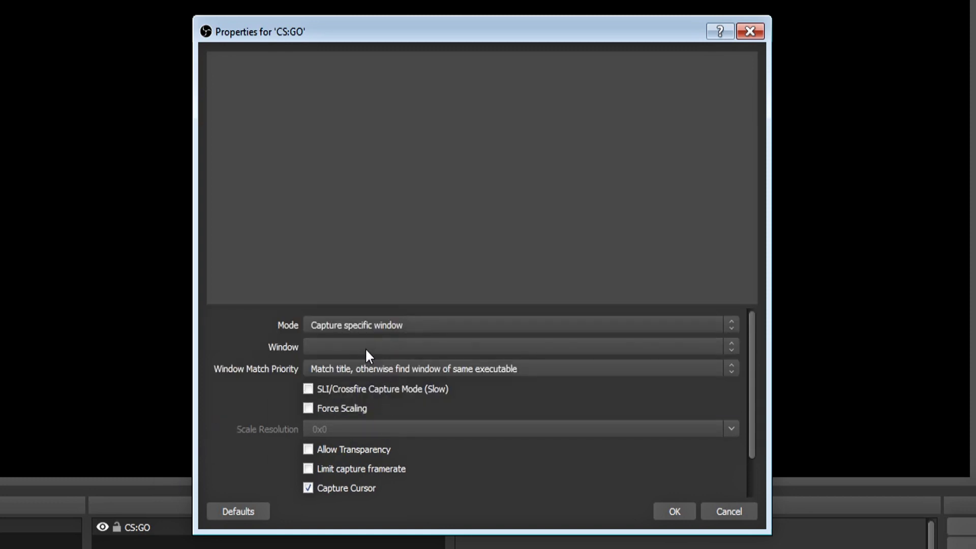
click(369, 354)
click(357, 382)
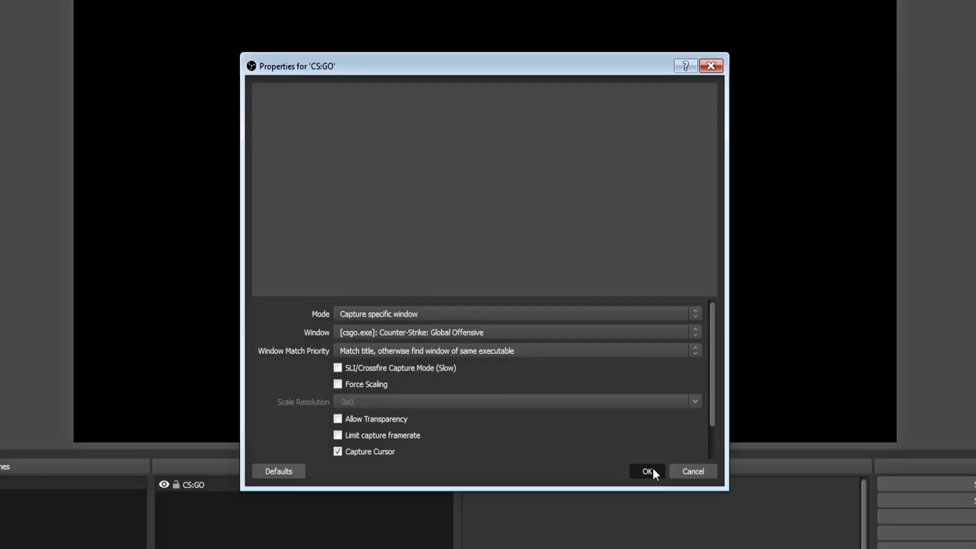
click(677, 511)
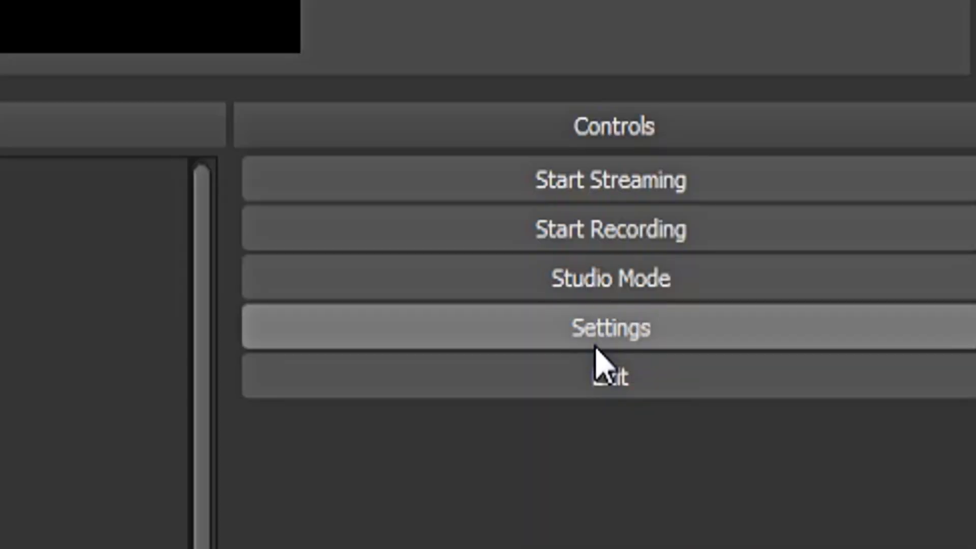
- Open Settings, look over General, and view the Stream page with the YouTube RTMP server URL
click(596, 346)
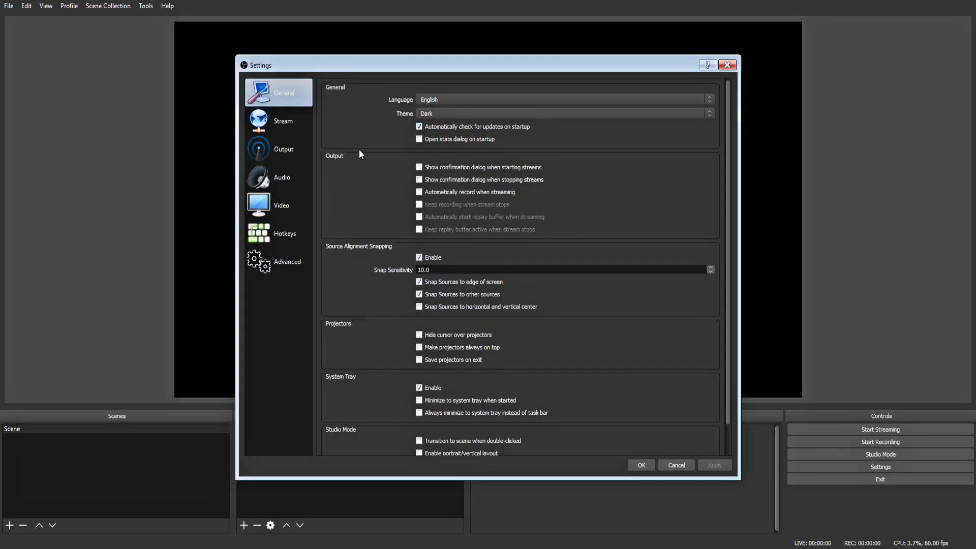
scroll(359, 150, down, 1)
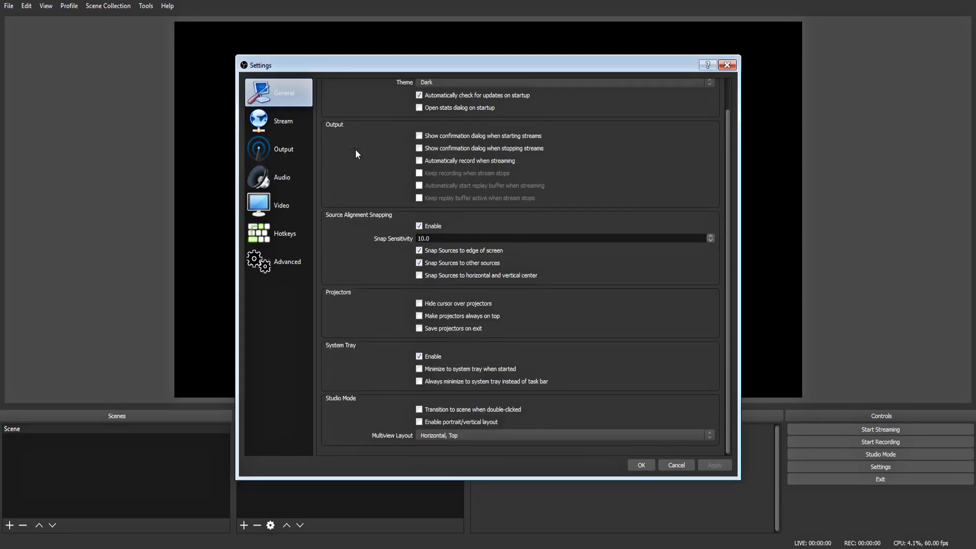
scroll(356, 150, up, 1)
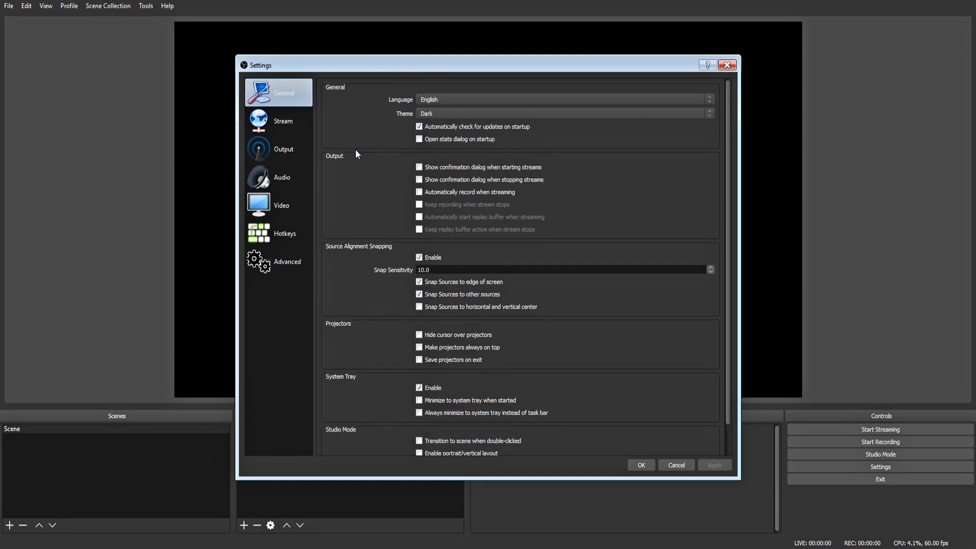
click(282, 126)
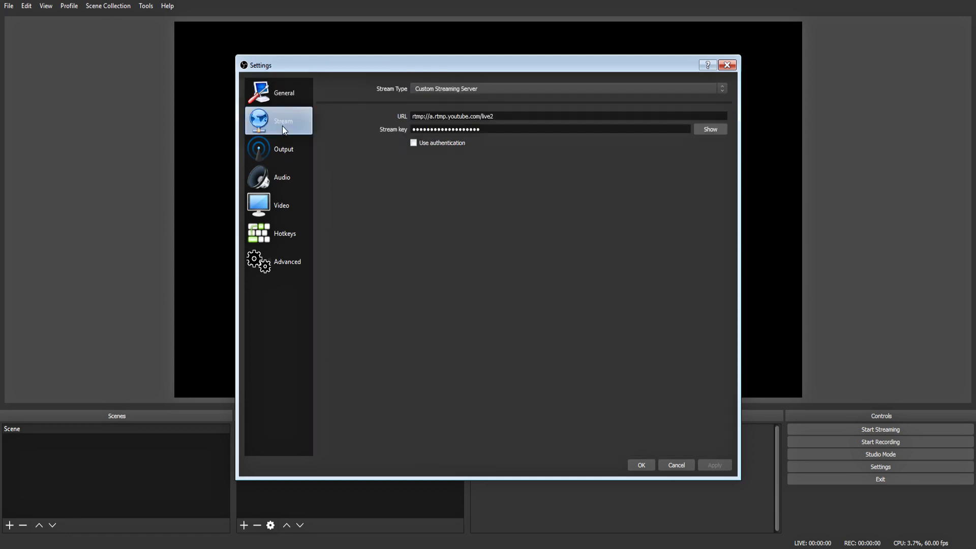
- On Output's Recording tab, keep recording type Standard and format mp4
click(283, 148)
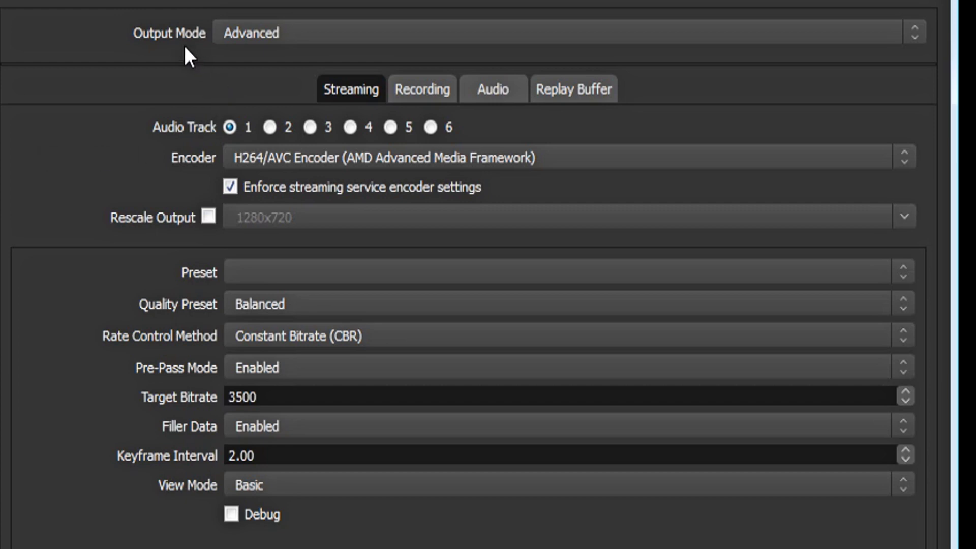
click(409, 91)
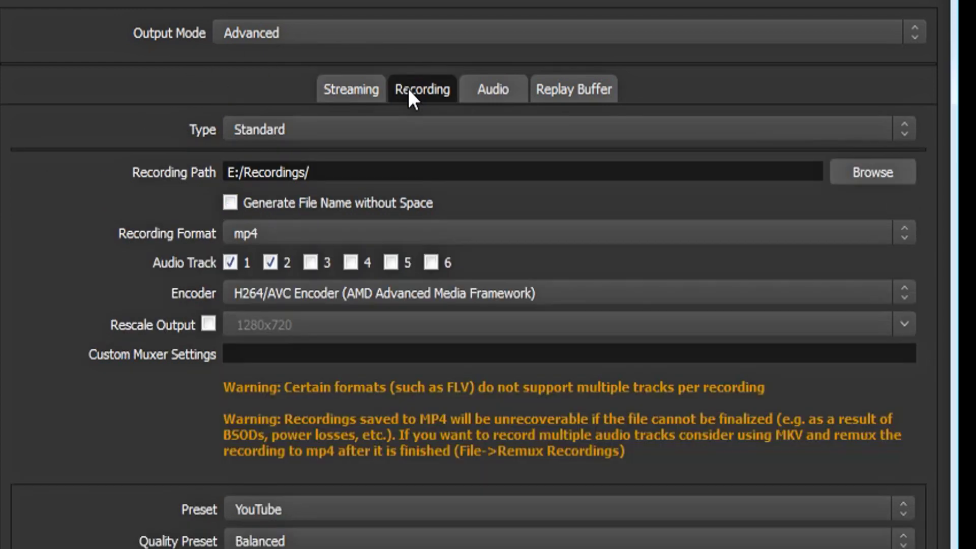
click(295, 130)
click(295, 130)
click(274, 233)
click(274, 234)
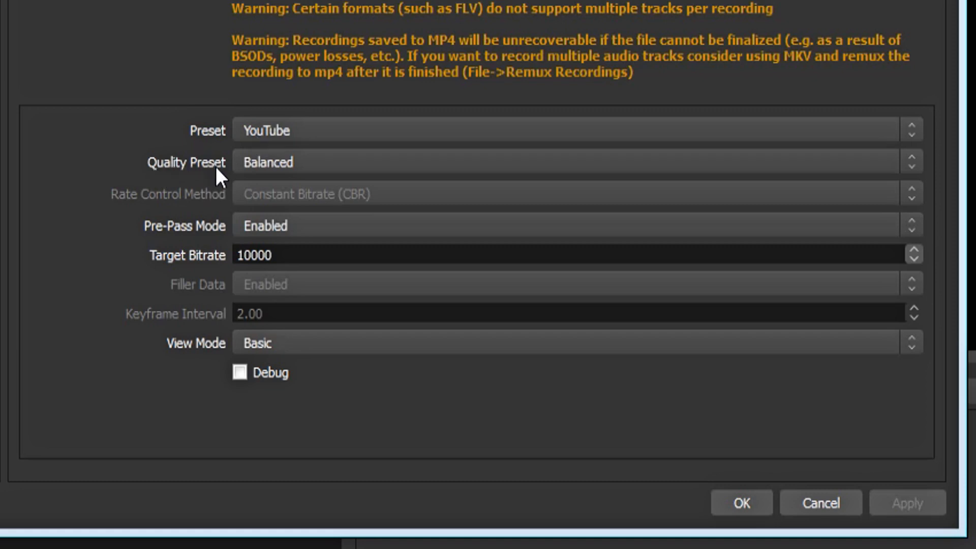
- Keep the AMD encoder on the Balanced quality preset with Pre-Pass Enabled
click(280, 163)
click(273, 197)
click(260, 226)
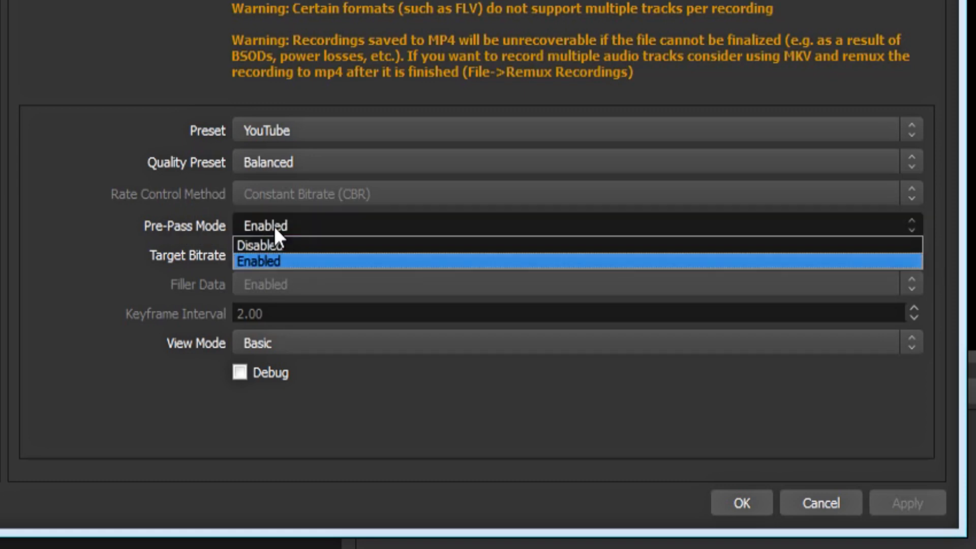
click(273, 227)
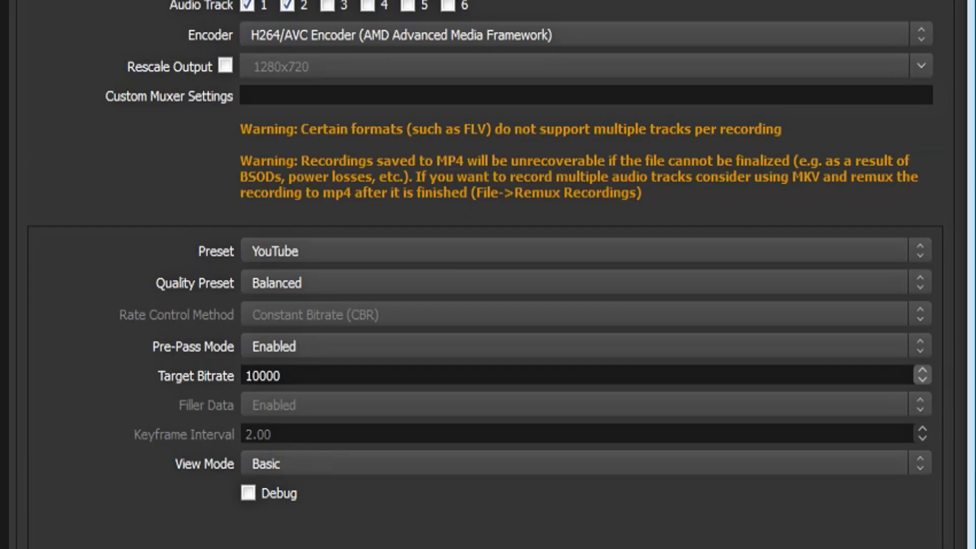
click(544, 72)
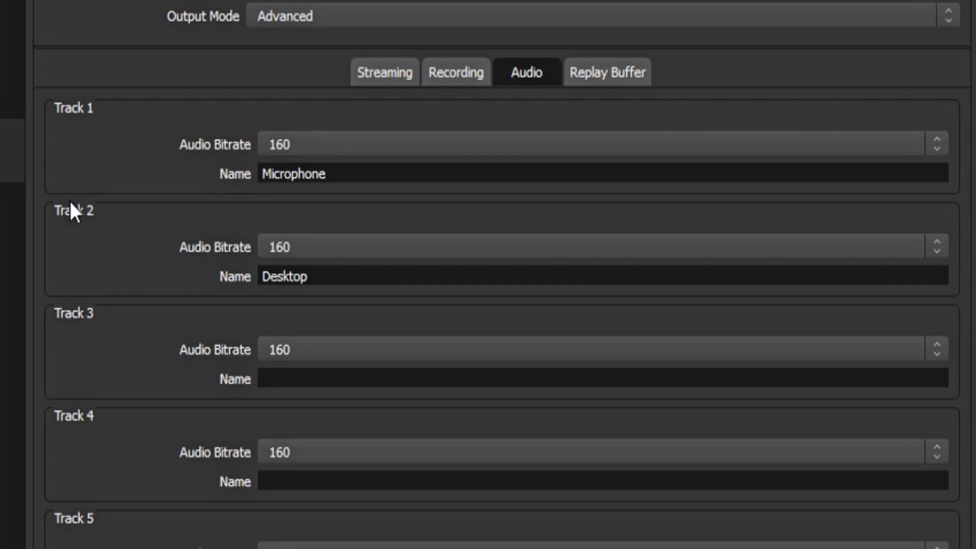
- Keep Track 1's bitrate at 160 and edit the track name fields
click(317, 143)
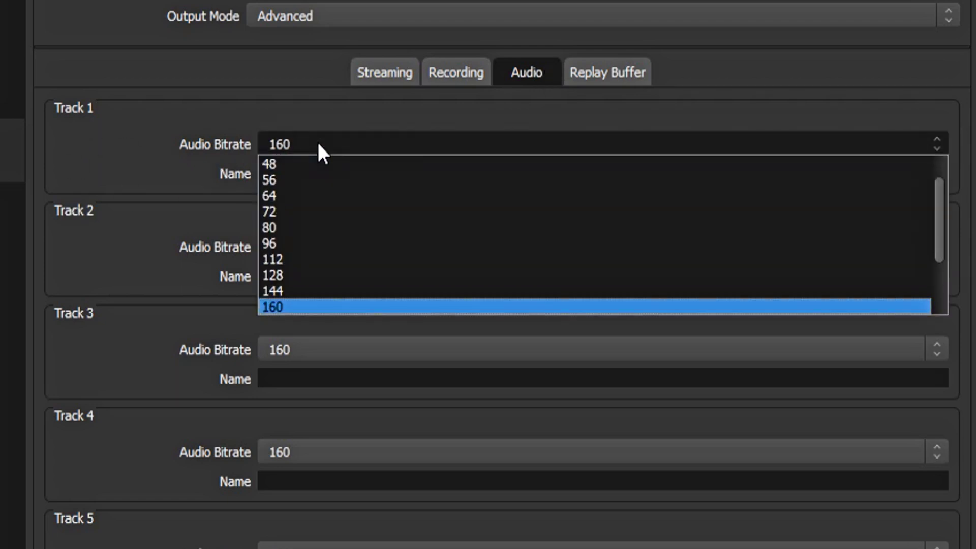
click(318, 142)
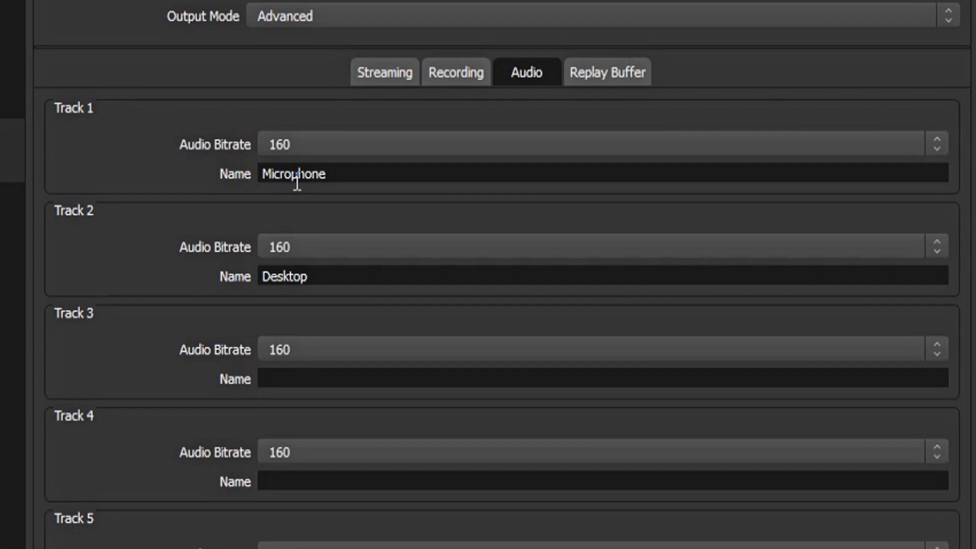
drag(350, 181, 247, 183)
drag(370, 278, 150, 282)
click(150, 282)
double_click(374, 274)
key(BackSpace)
- Undo the accidental 'Audio' rename so Track 1 reads Microphone and Track 2 reads Desktop
drag(379, 173, 104, 174)
text(Audio)
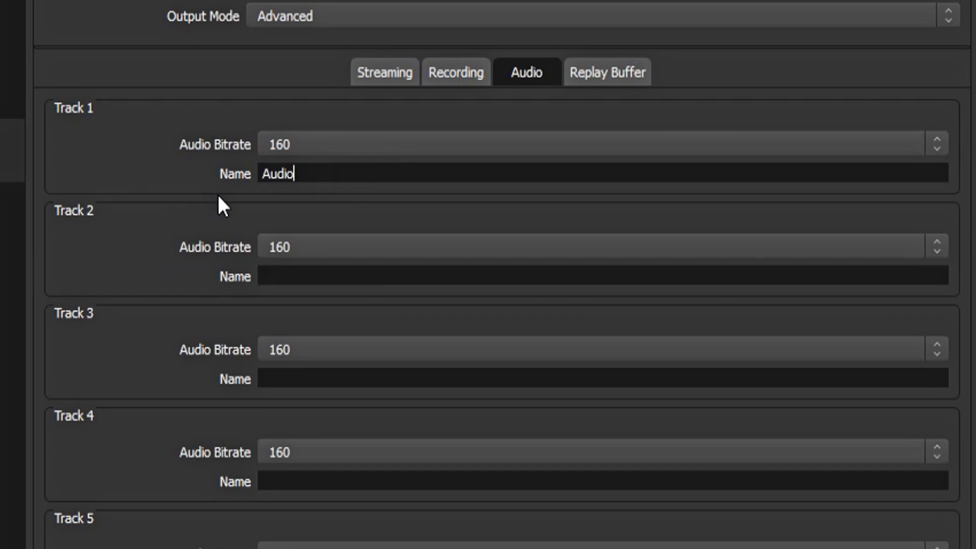
key(ctrl+z)
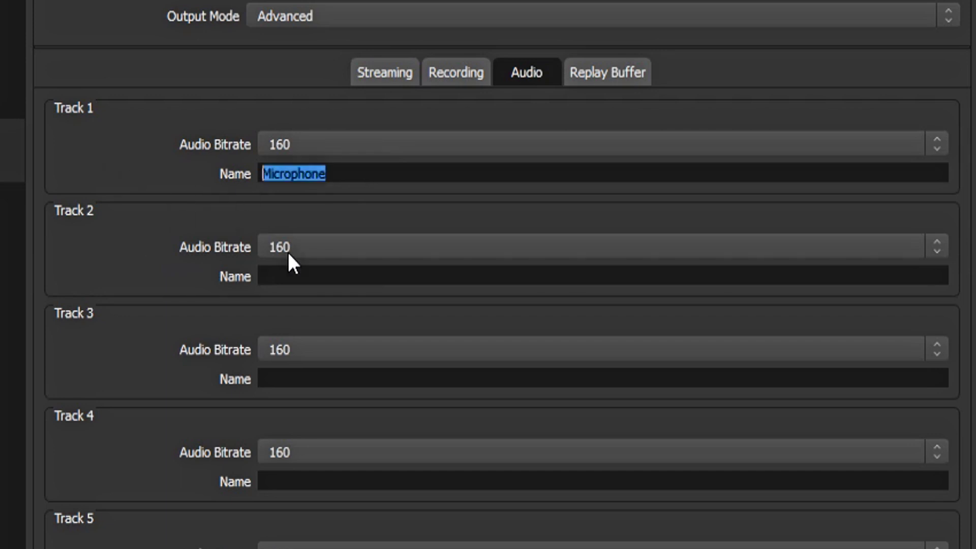
click(296, 272)
key(ctrl+z)
click(136, 266)
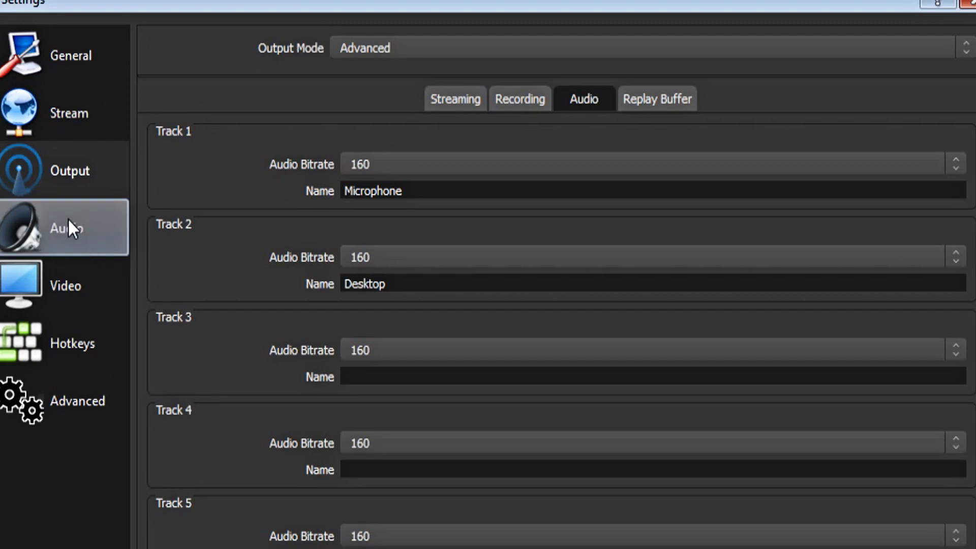
- In Audio settings, keep the sample rate at 44.1khz and channels at Stereo
click(67, 221)
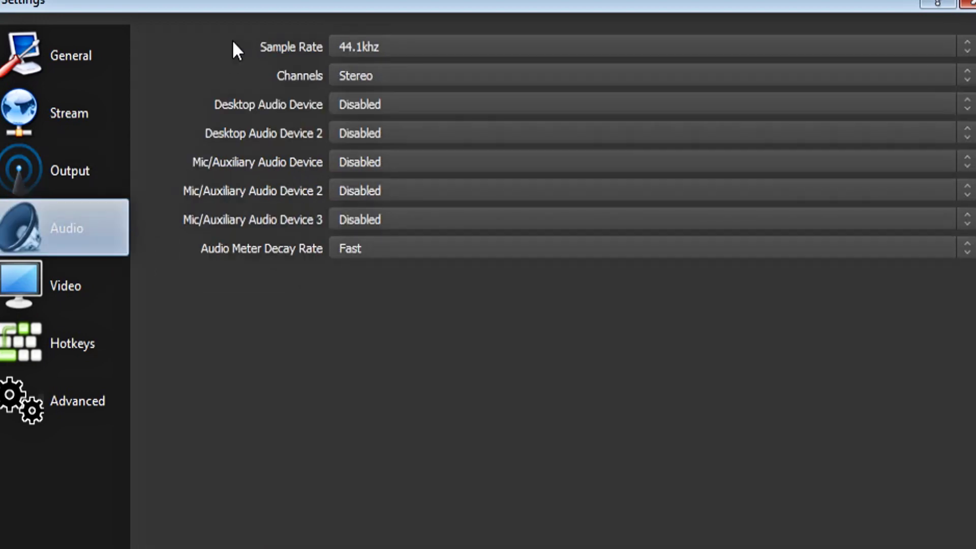
click(384, 45)
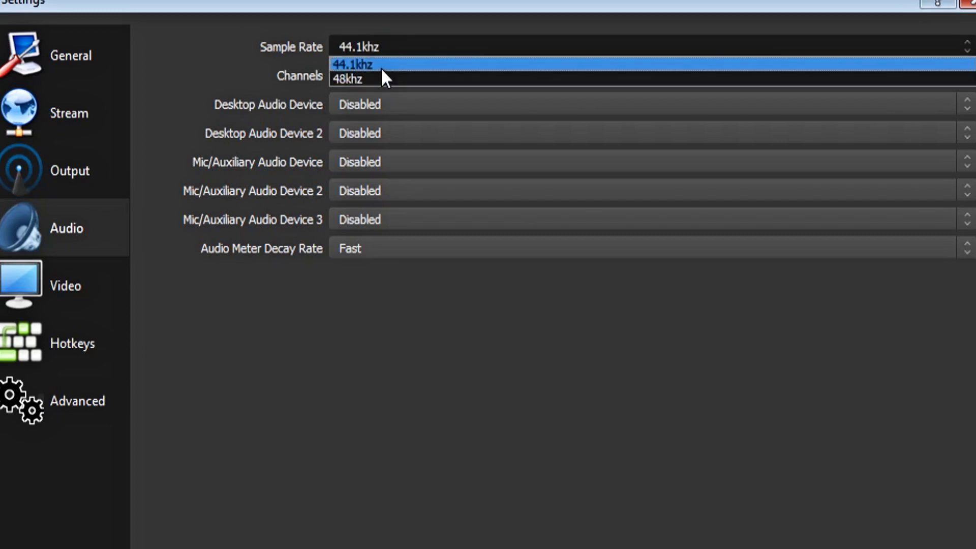
click(381, 68)
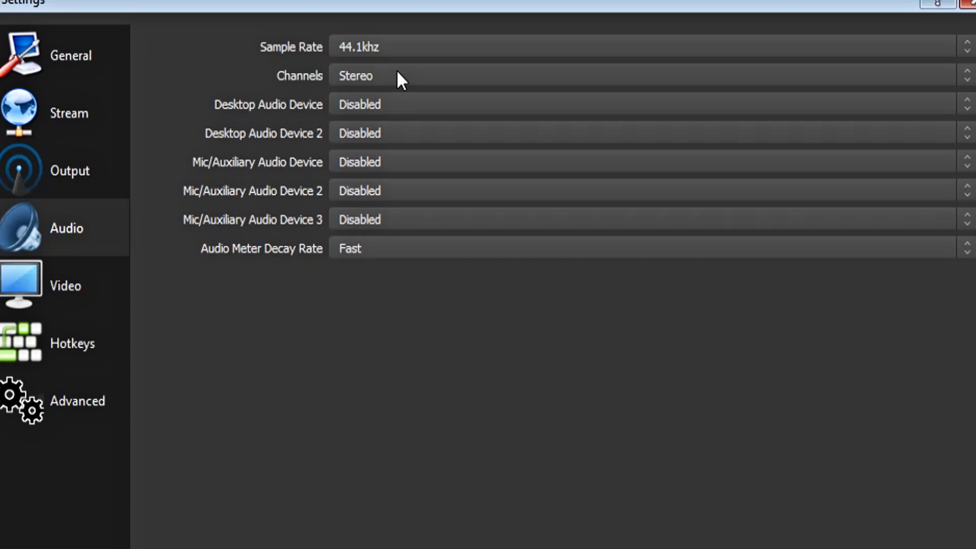
click(386, 77)
click(389, 79)
- Set Desktop Audio to Speakers (Realtek), leave Desktop Audio 2 disabled, and set Mic to Yeti
click(348, 112)
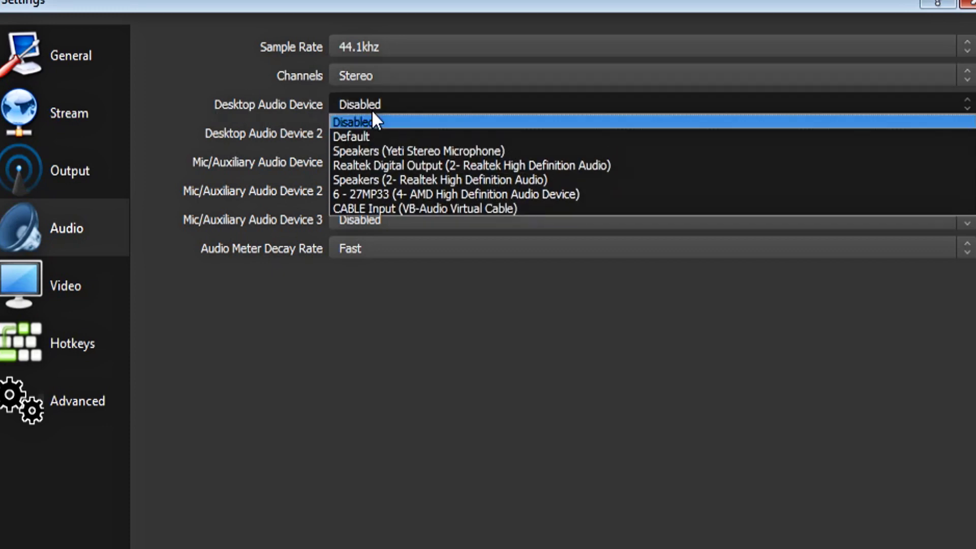
click(374, 182)
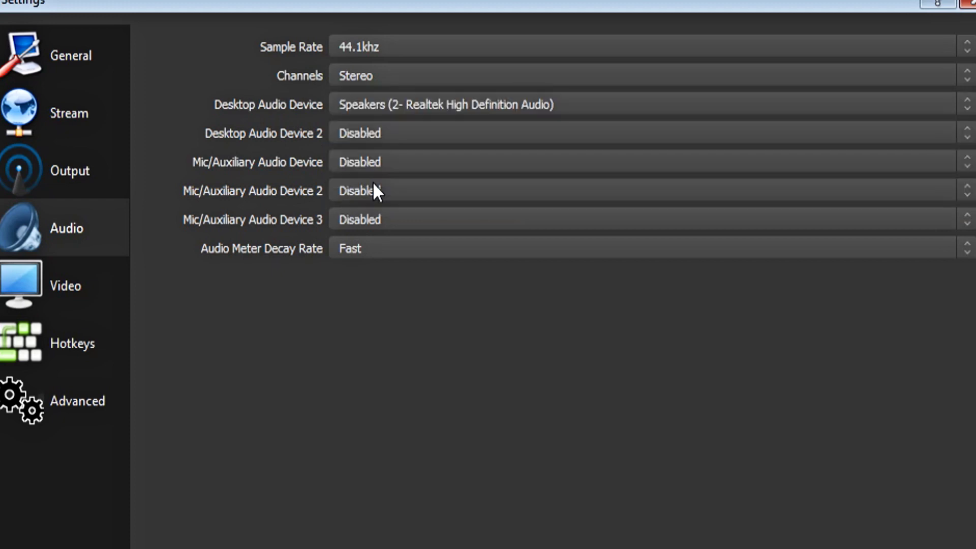
click(349, 133)
click(374, 150)
click(371, 162)
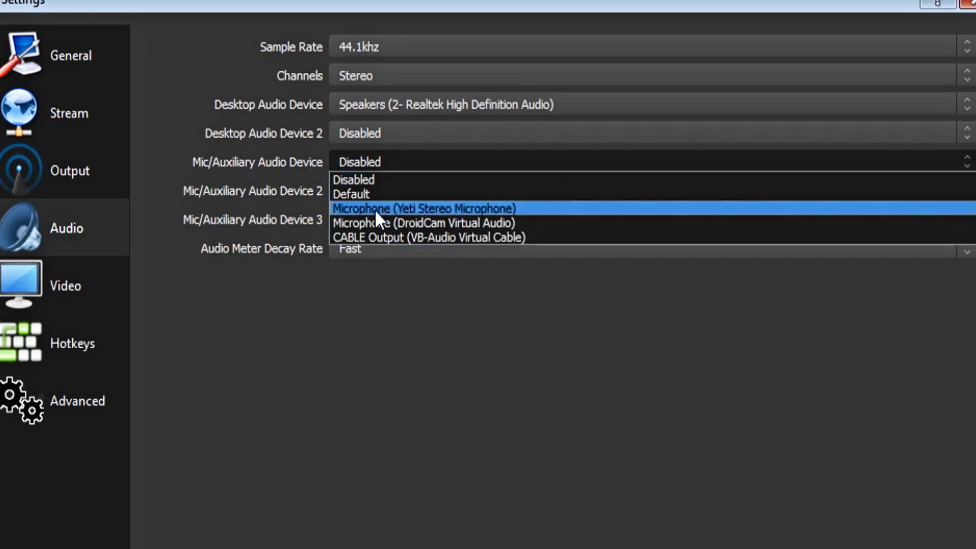
click(374, 209)
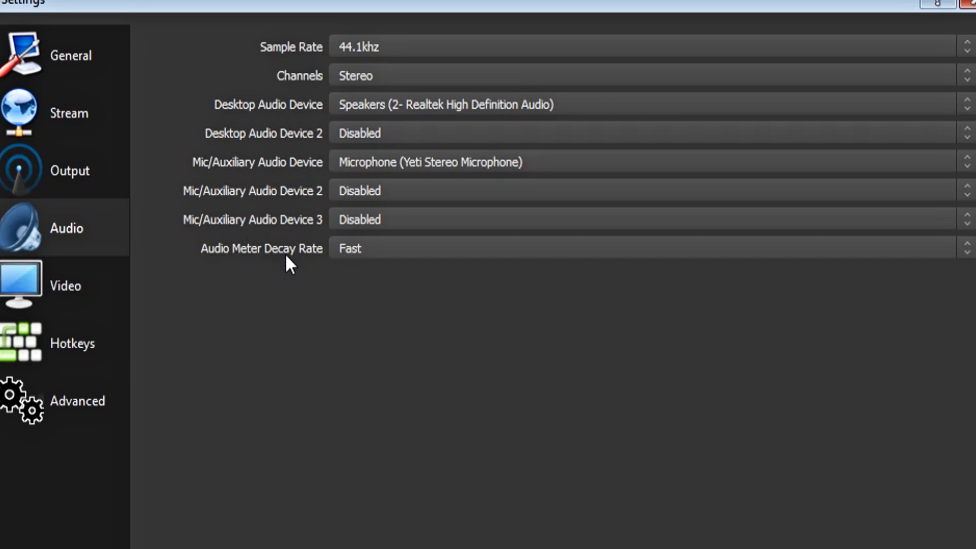
click(352, 250)
click(362, 250)
click(9, 279)
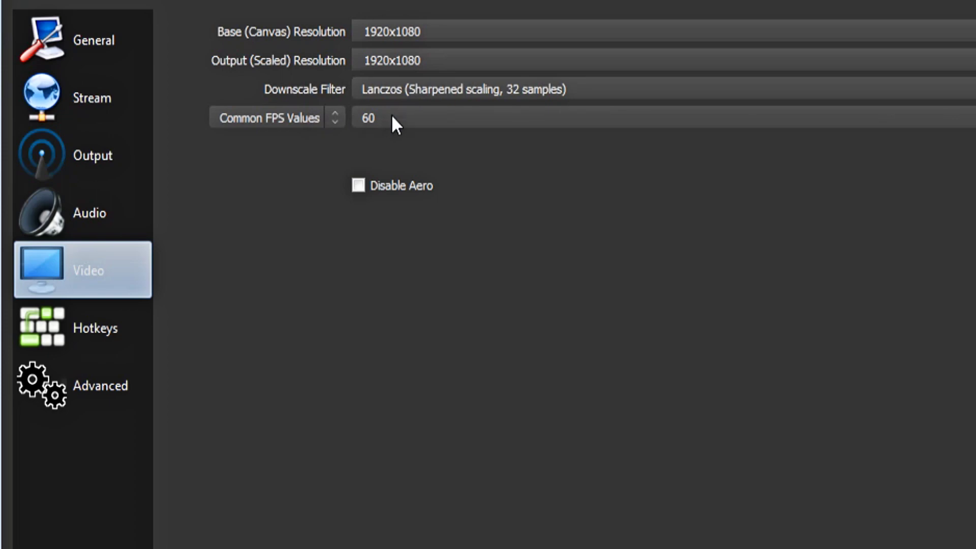
- Change Common FPS Values from 60 to 30 in Video settings
click(410, 117)
click(411, 189)
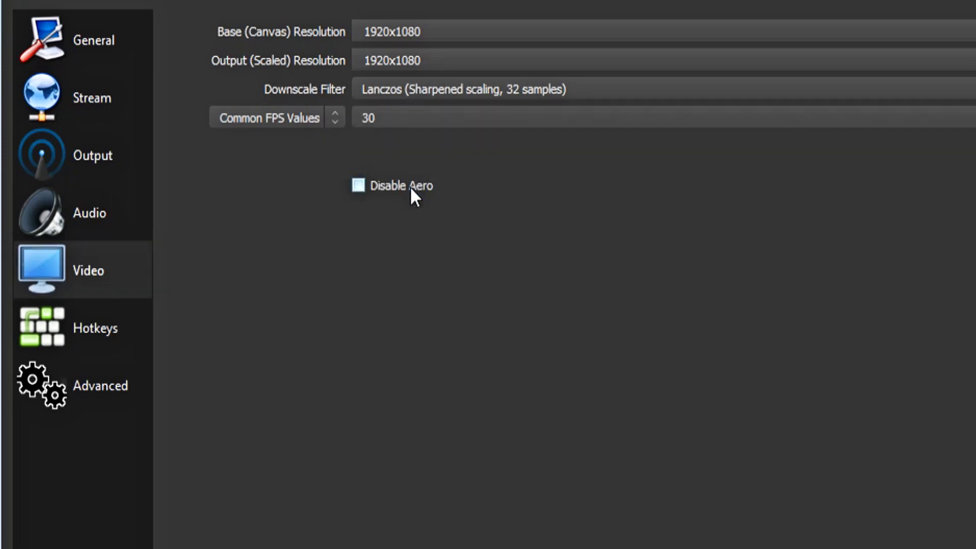
click(76, 329)
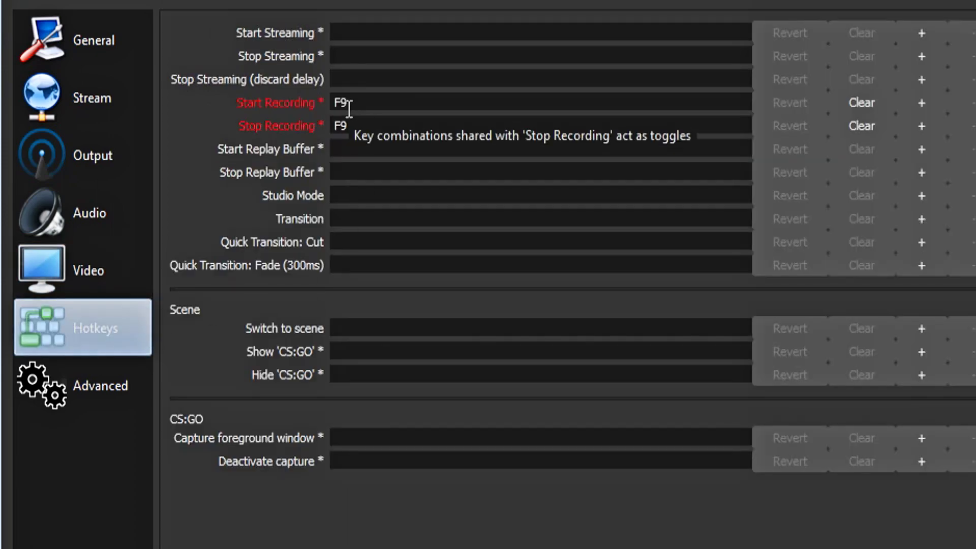
- Review the Advanced settings page, then apply and save everything with OK
click(106, 388)
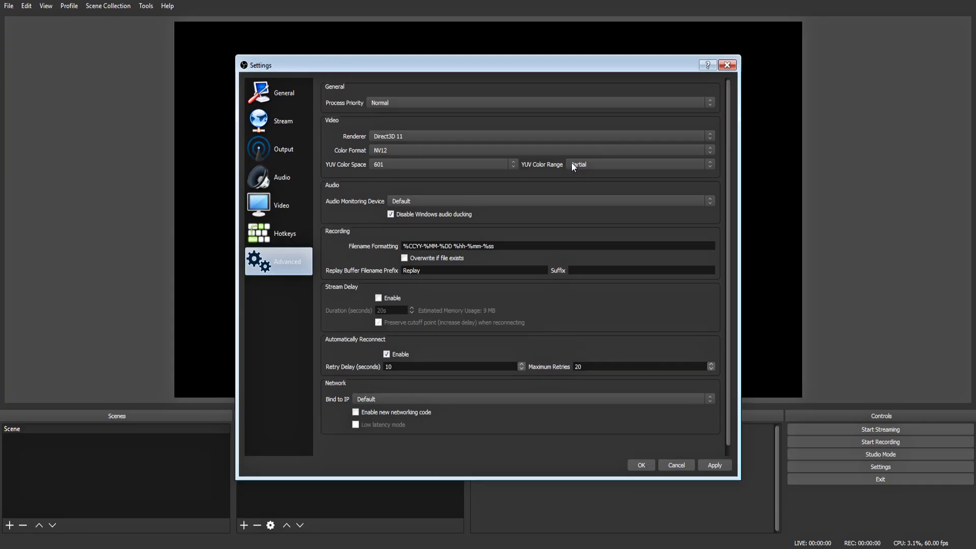
click(712, 466)
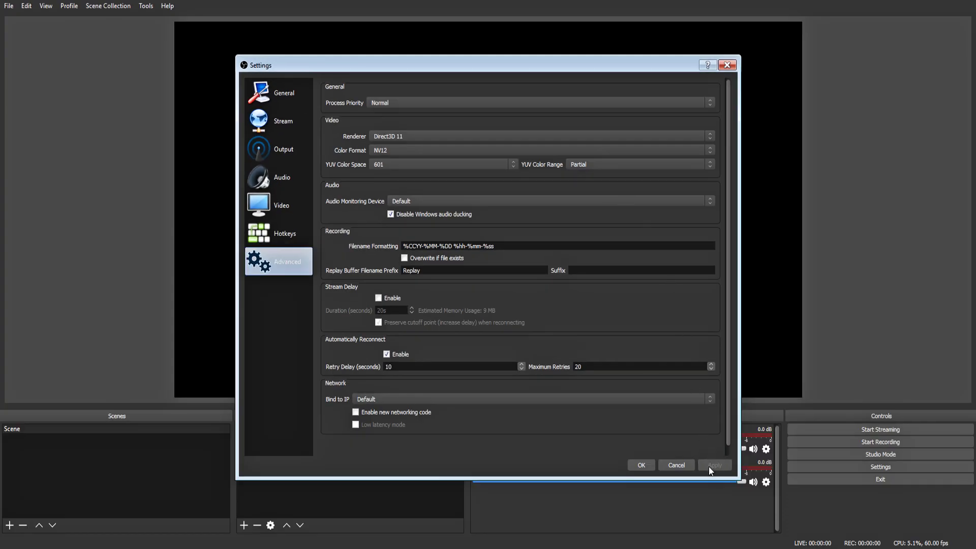
click(642, 464)
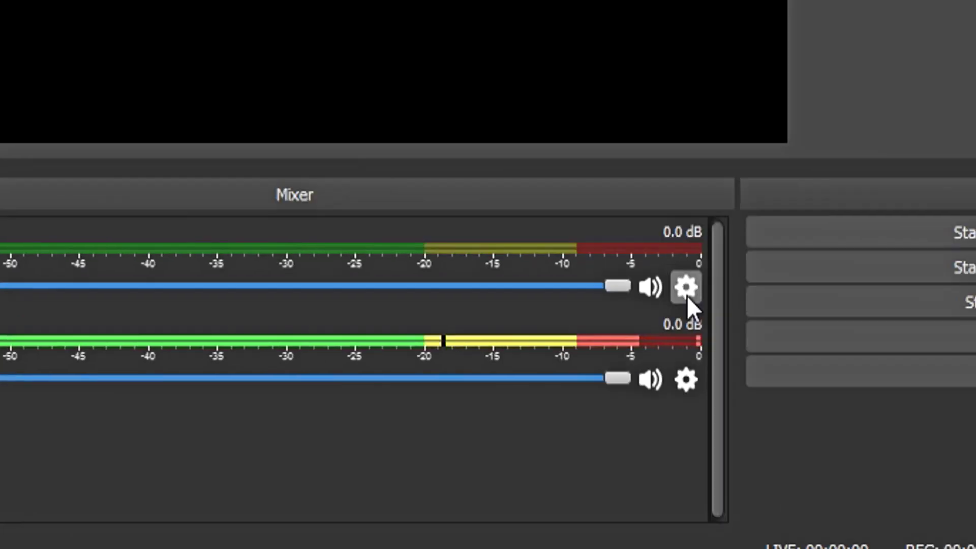
- In Advanced Audio Properties, untick Mic/Aux track 6 and Desktop Audio tracks 3, 4 and 5
click(912, 294)
click(605, 491)
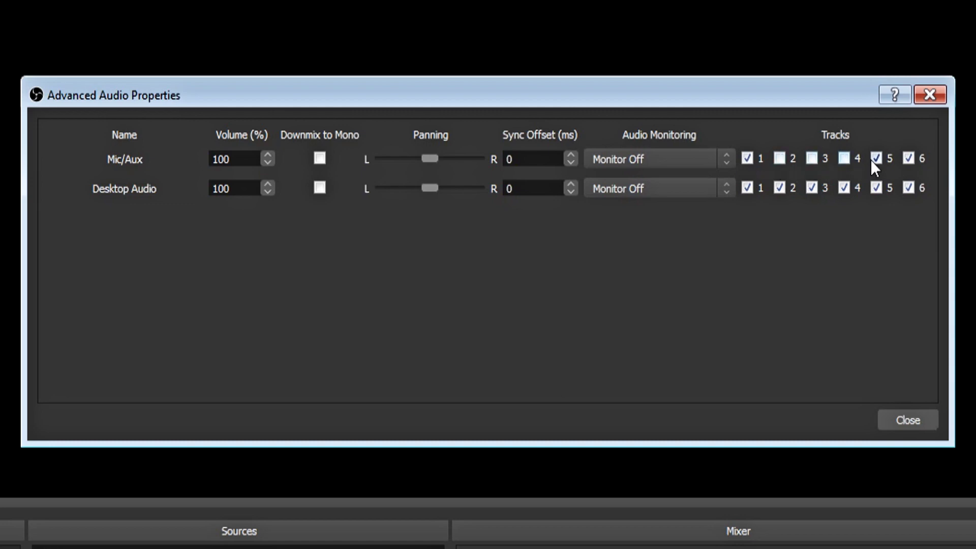
click(908, 158)
click(812, 188)
click(844, 188)
click(876, 188)
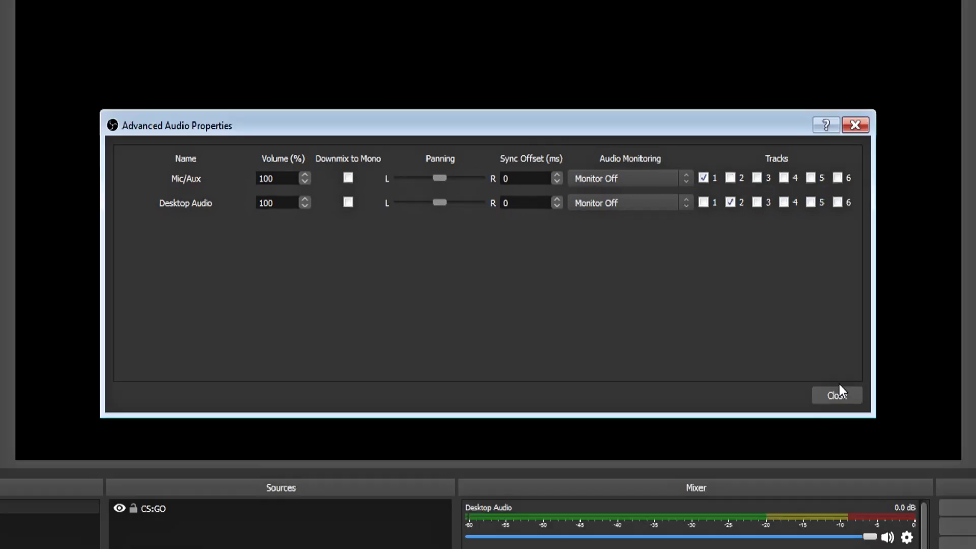
click(908, 420)
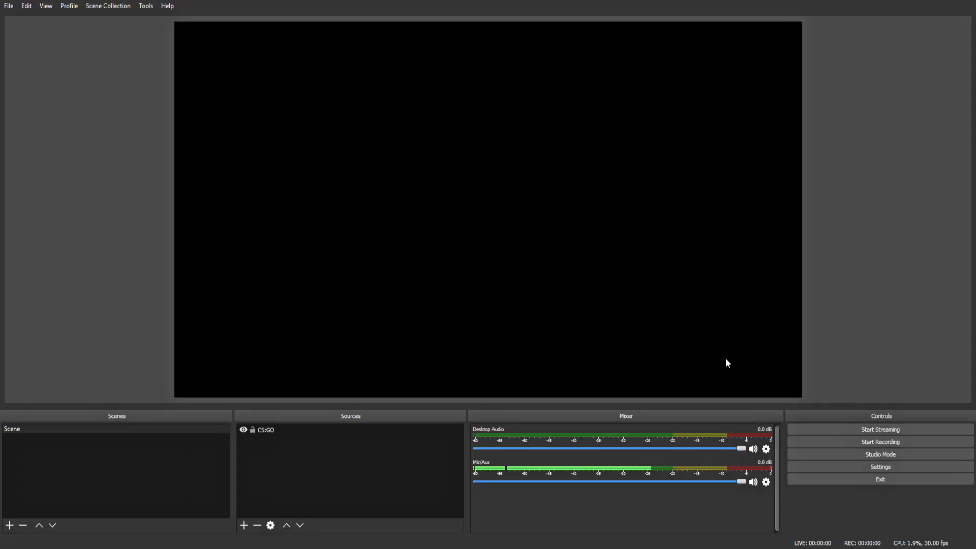